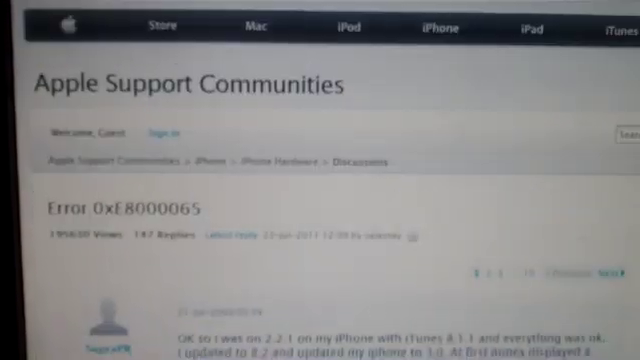
{"action": "scroll", "coordinate": [270, 150], "scroll_direction": "down", "scroll_amount": 5}
{"action": "scroll", "coordinate": [280, 150], "scroll_direction": "down", "scroll_amount": 5}
{"action": "scroll", "coordinate": [400, 100], "scroll_direction": "down", "scroll_amount": 5}
{"action": "scroll", "coordinate": [404, 95], "scroll_direction": "down", "scroll_amount": 5}
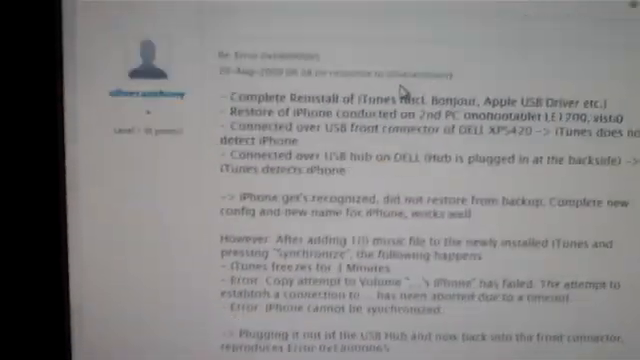
{"action": "scroll", "coordinate": [404, 95], "scroll_direction": "down", "scroll_amount": 5}
{"action": "scroll", "coordinate": [410, 95], "scroll_direction": "down", "scroll_amount": 5}
{"action": "scroll", "coordinate": [420, 92], "scroll_direction": "down", "scroll_amount": 3}
{"action": "scroll", "coordinate": [422, 92], "scroll_direction": "down", "scroll_amount": 5}
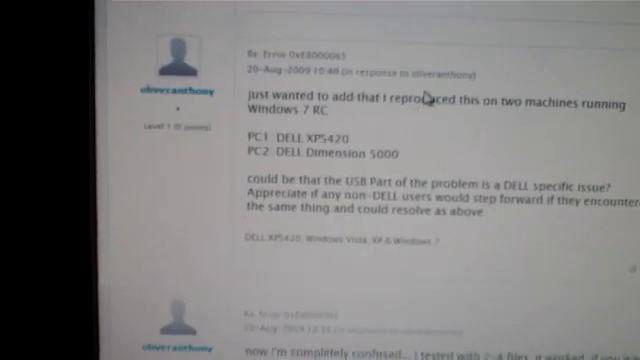